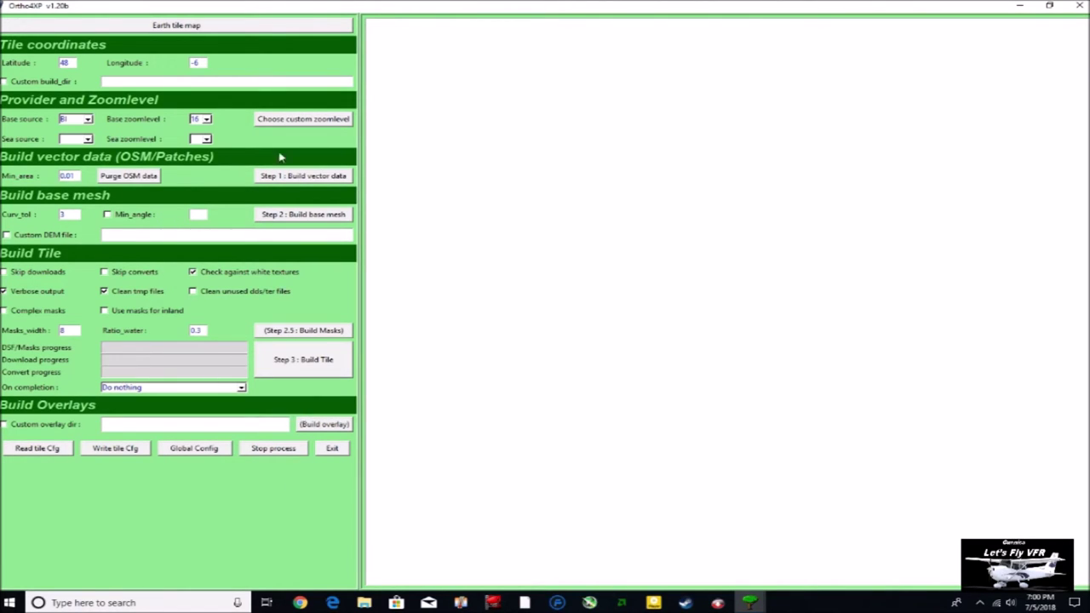
# Enable a custom overlay directory and set it to C:/X-Plane 11/Custom Scenery.
pyautogui.click(4, 425)
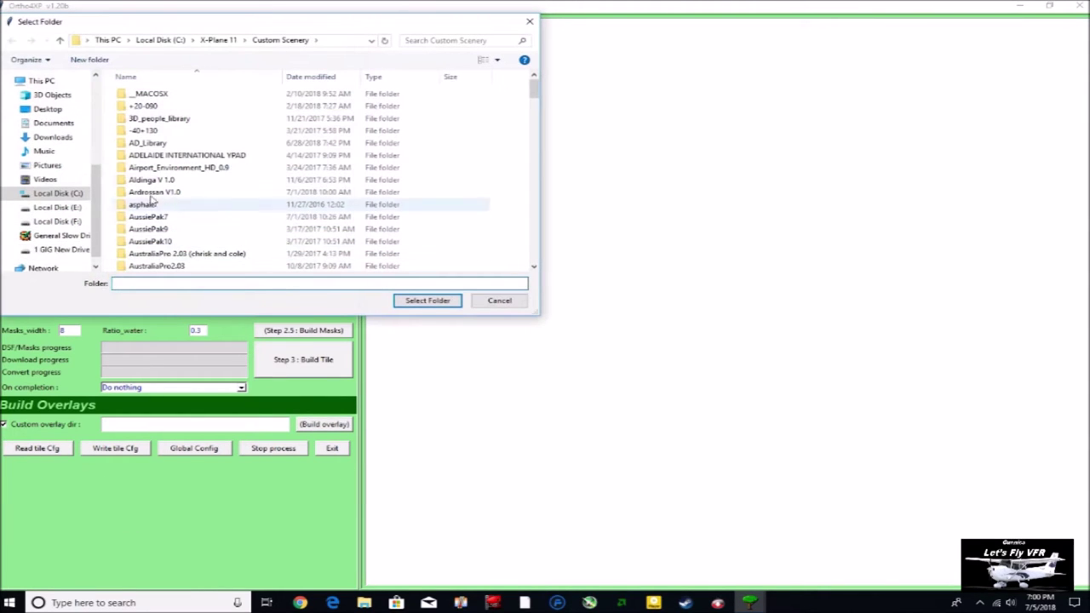
pyautogui.click(60, 194)
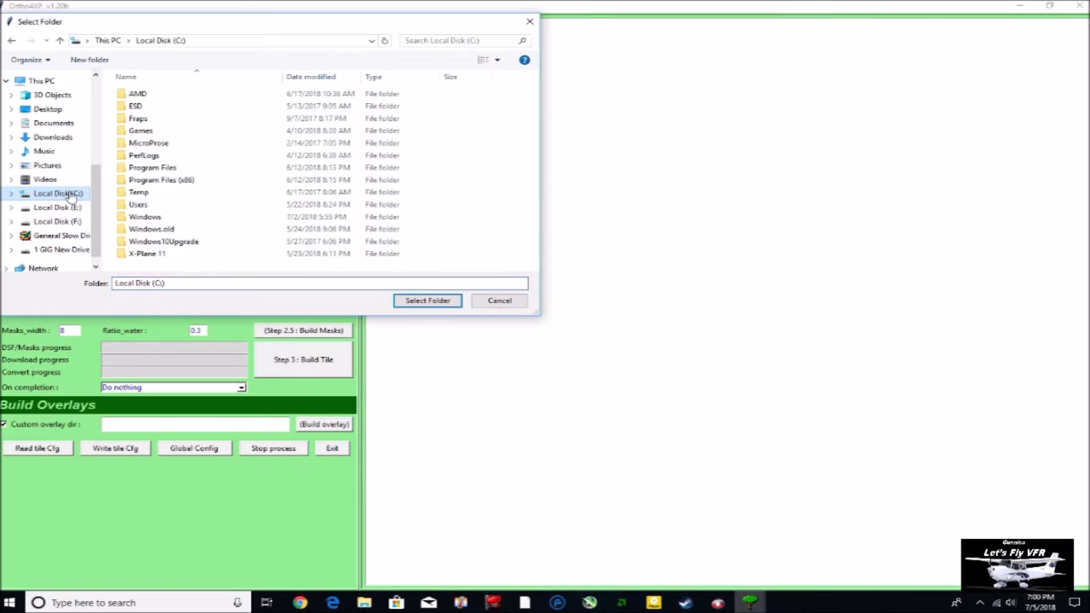
pyautogui.click(138, 255)
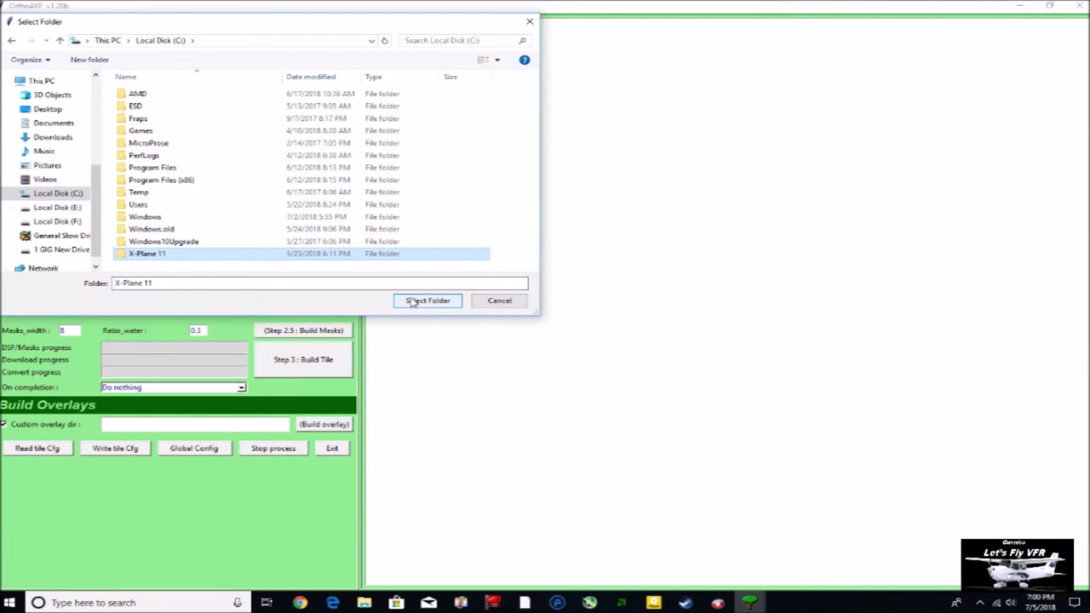
pyautogui.doubleClick(236, 255)
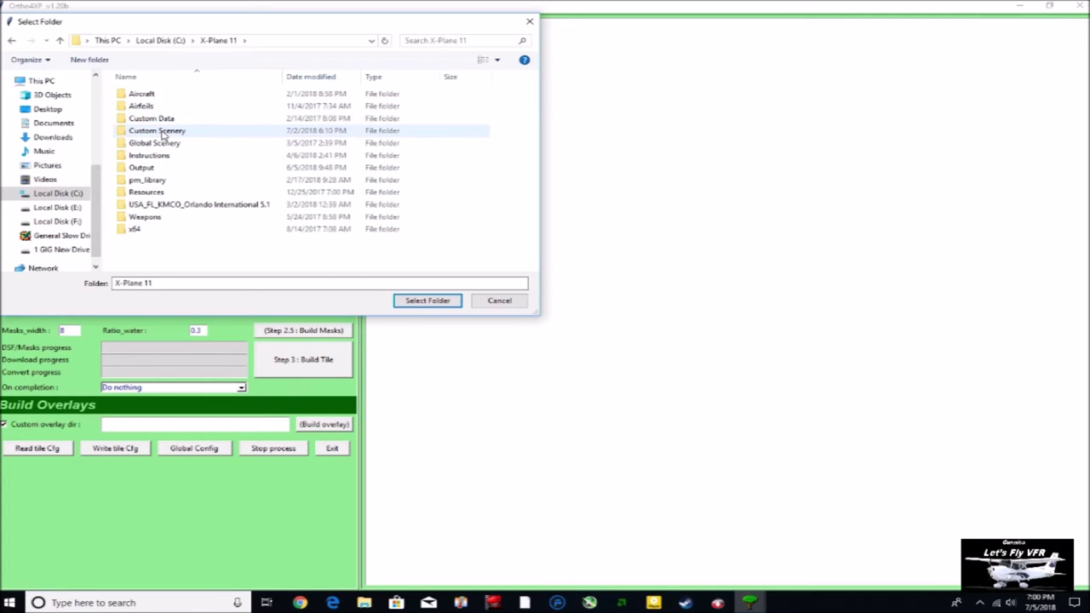
pyautogui.click(162, 132)
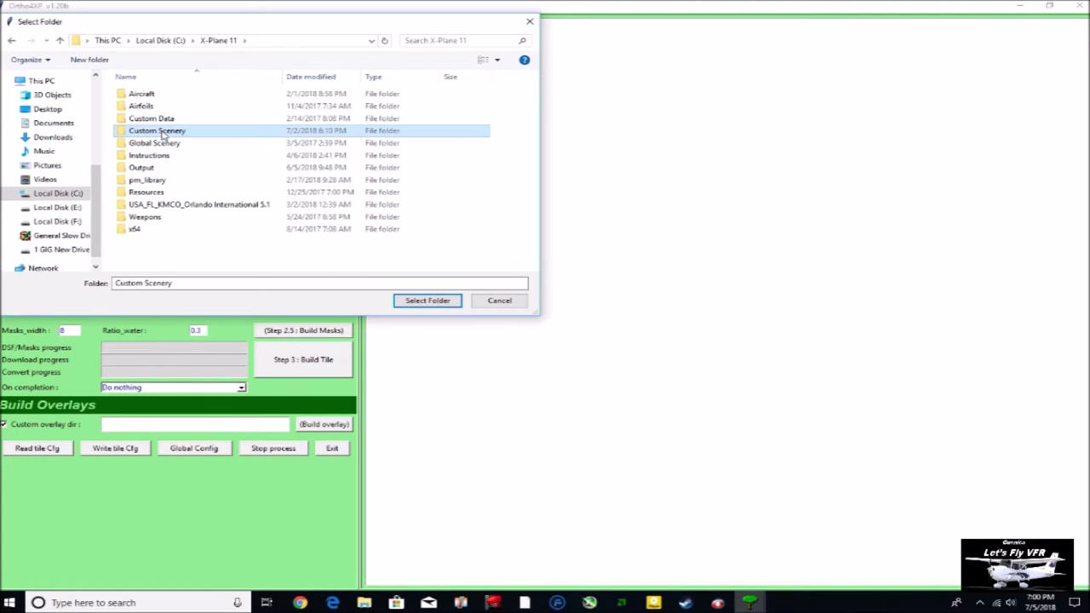
pyautogui.click(416, 300)
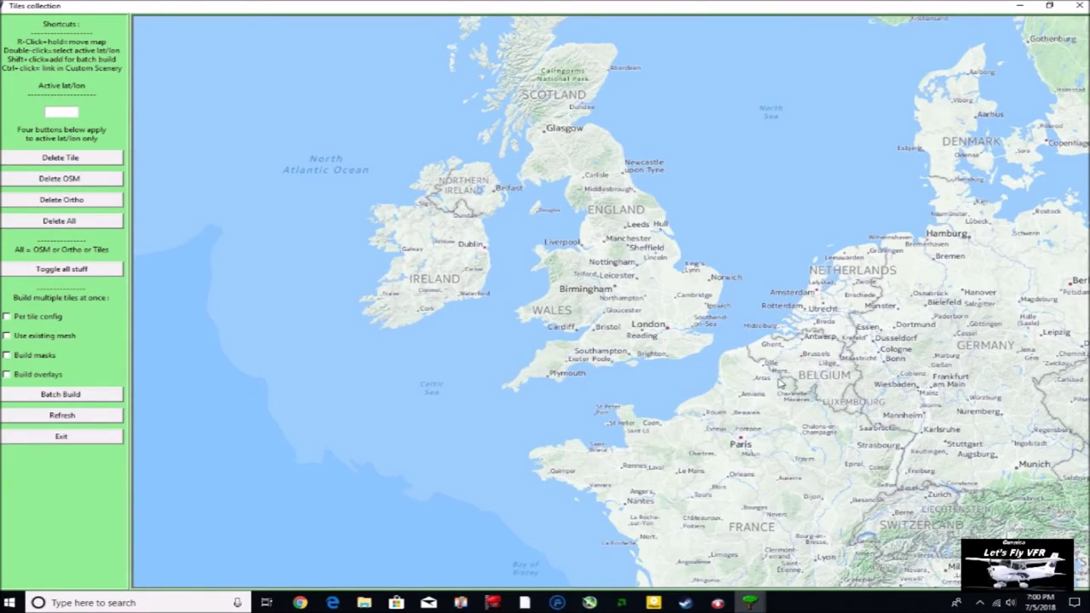
# Pan the tile map from Britain to Victoria and queue the tile just east of Melbourne.
pyautogui.moveTo(931, 468); pyautogui.dragTo(575, 253)
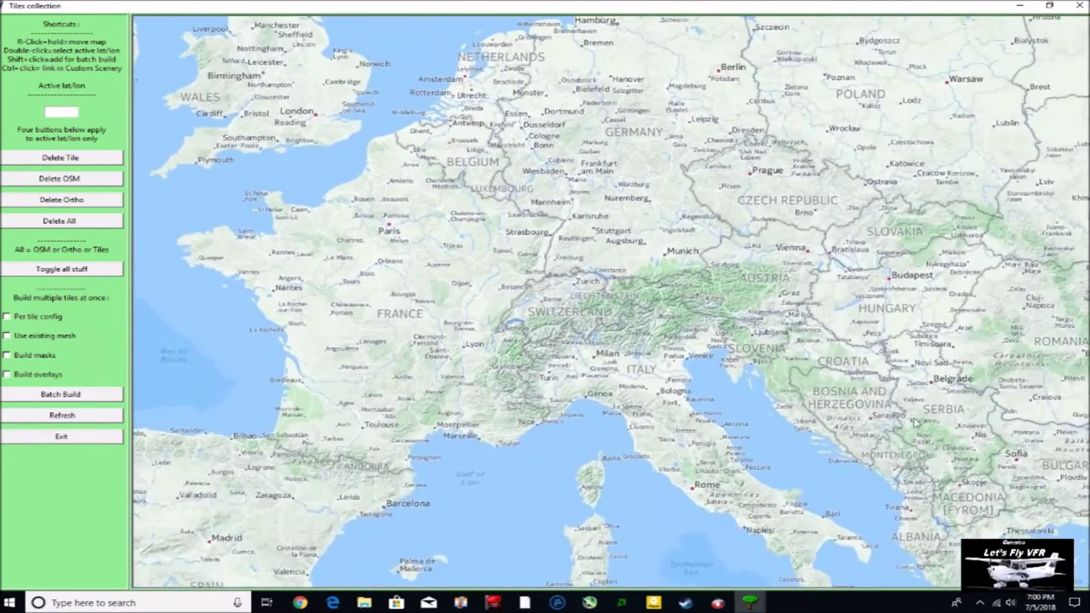
pyautogui.moveTo(918, 423); pyautogui.dragTo(554, 261)
pyautogui.moveTo(890, 455); pyautogui.dragTo(399, 295)
pyautogui.moveTo(815, 459); pyautogui.dragTo(752, 432)
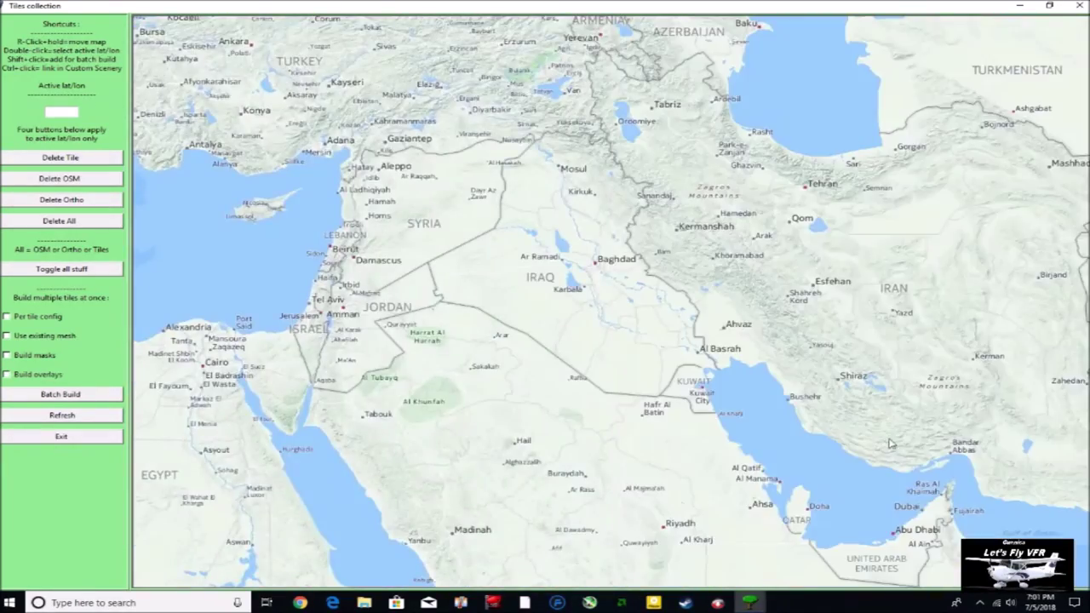
pyautogui.moveTo(906, 459); pyautogui.dragTo(562, 312)
pyautogui.moveTo(784, 486); pyautogui.dragTo(511, 244)
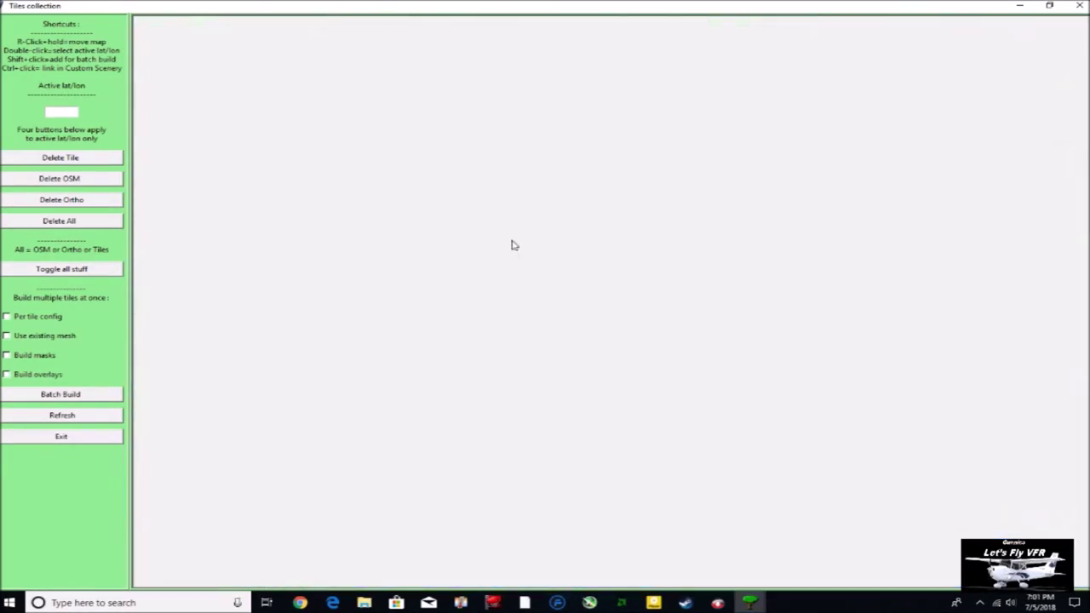
pyautogui.moveTo(1044, 456); pyautogui.dragTo(416, 355)
pyautogui.moveTo(828, 457); pyautogui.dragTo(517, 340)
pyautogui.moveTo(876, 505); pyautogui.dragTo(554, 257)
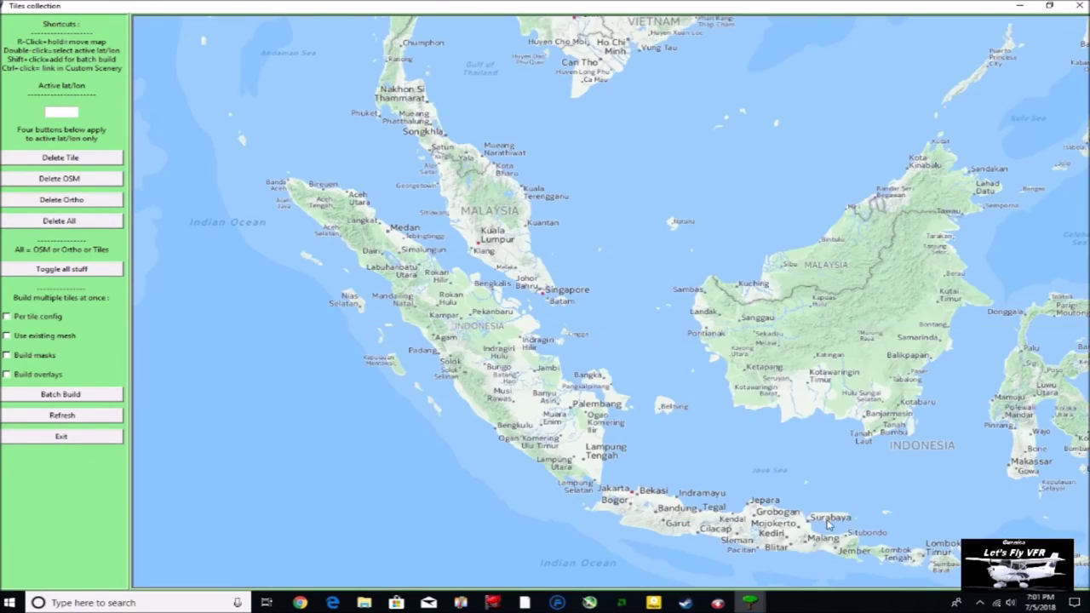
pyautogui.moveTo(827, 522); pyautogui.dragTo(596, 320)
pyautogui.moveTo(979, 511); pyautogui.dragTo(608, 306)
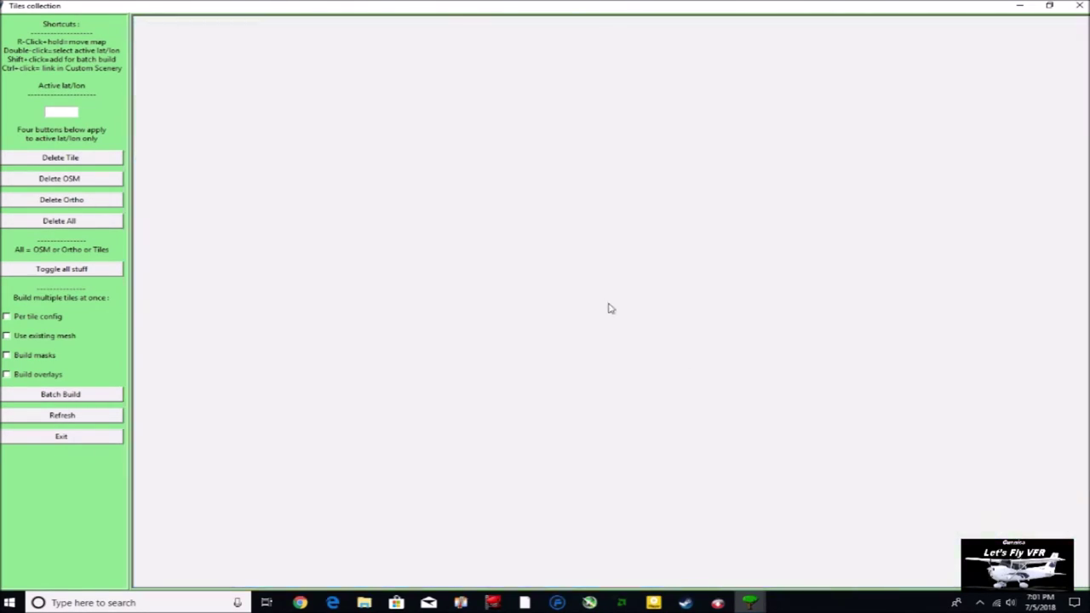
pyautogui.moveTo(506, 500); pyautogui.dragTo(584, 331)
pyautogui.moveTo(877, 585); pyautogui.dragTo(645, 242)
pyautogui.moveTo(810, 537); pyautogui.dragTo(612, 360)
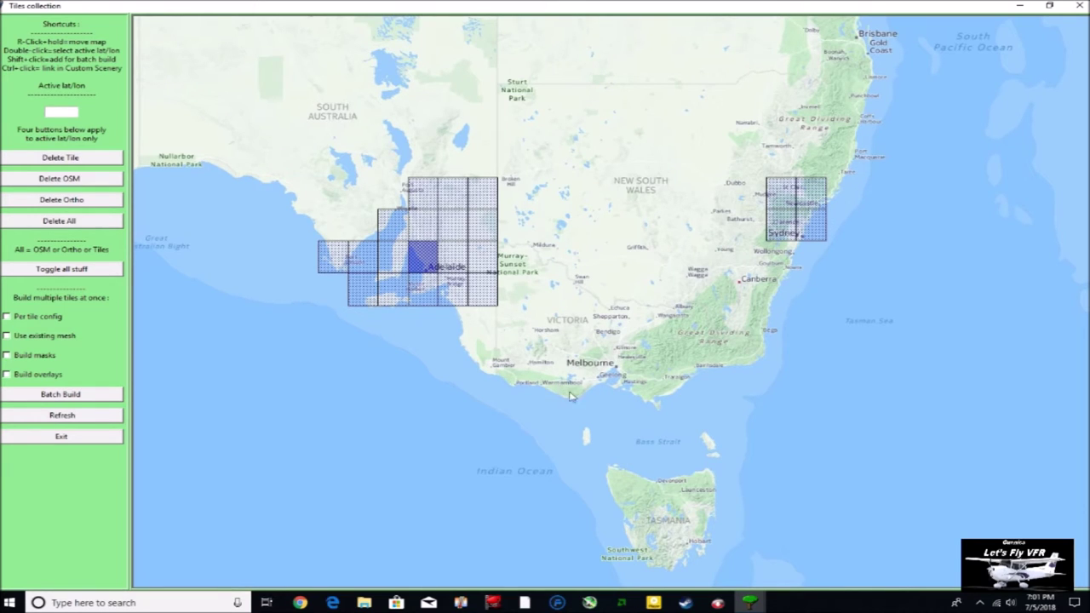
pyautogui.keyDown('shift'); pyautogui.click(619, 368); pyautogui.keyUp('shift')
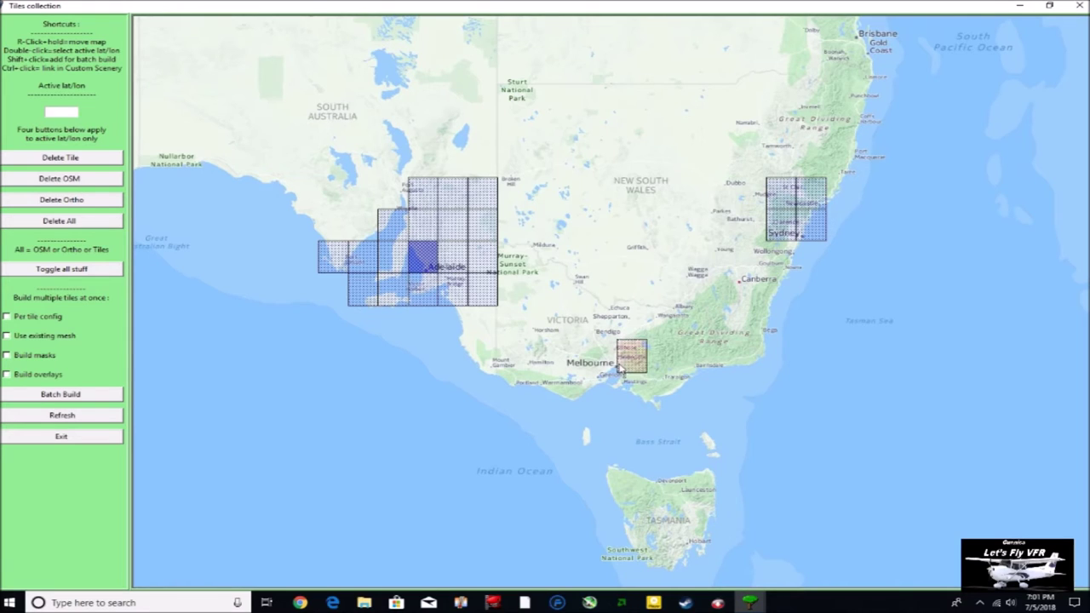
# Queue the Melbourne tile too, make tile -38+145 active, and hide the tile map.
pyautogui.keyDown('shift'); pyautogui.click(609, 368); pyautogui.keyUp('shift')
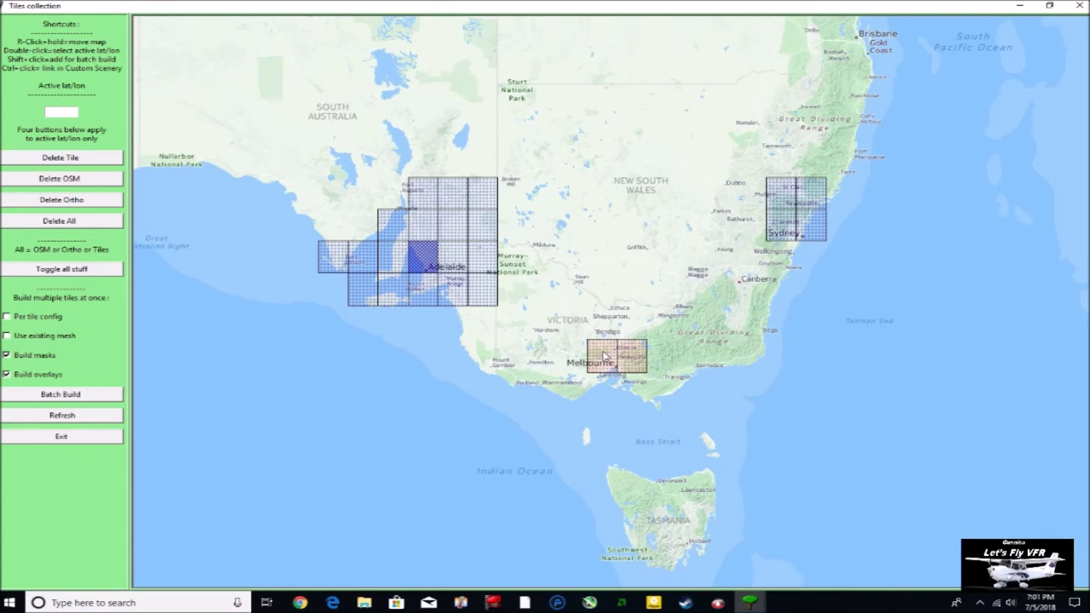
pyautogui.doubleClick(605, 351)
pyautogui.doubleClick(642, 367)
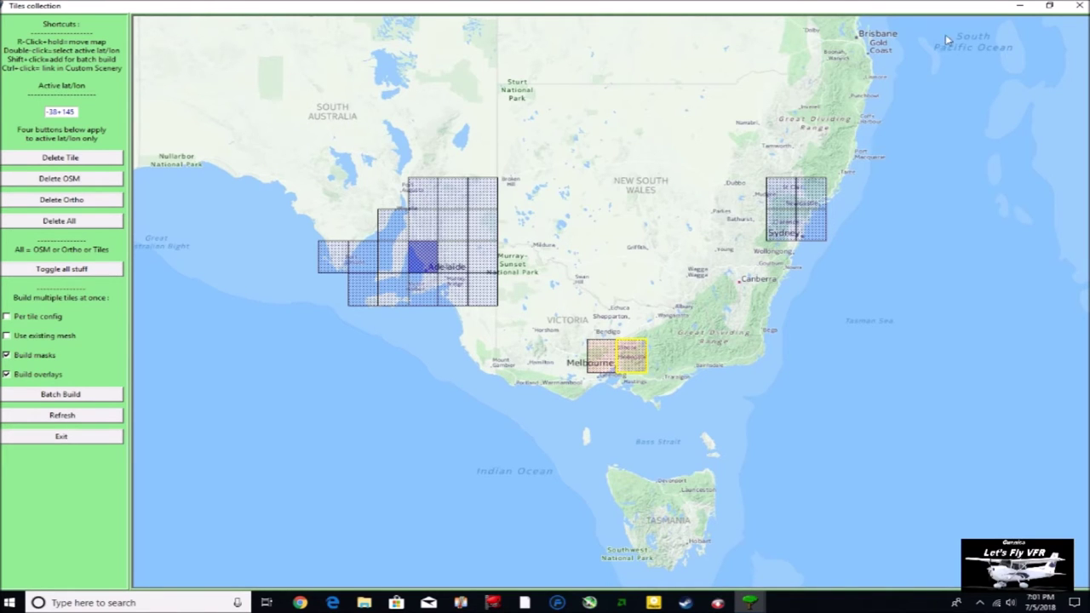
pyautogui.click(1021, 7)
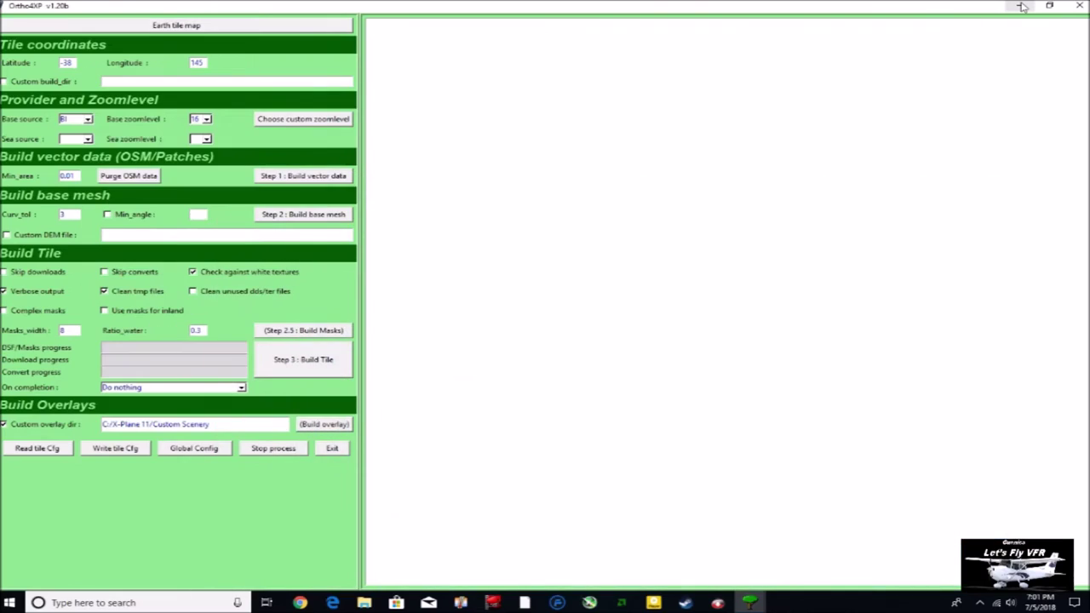
# Open the custom zoom-level zone editor and load an OSM preview of tile -38+145.
pyautogui.click(276, 120)
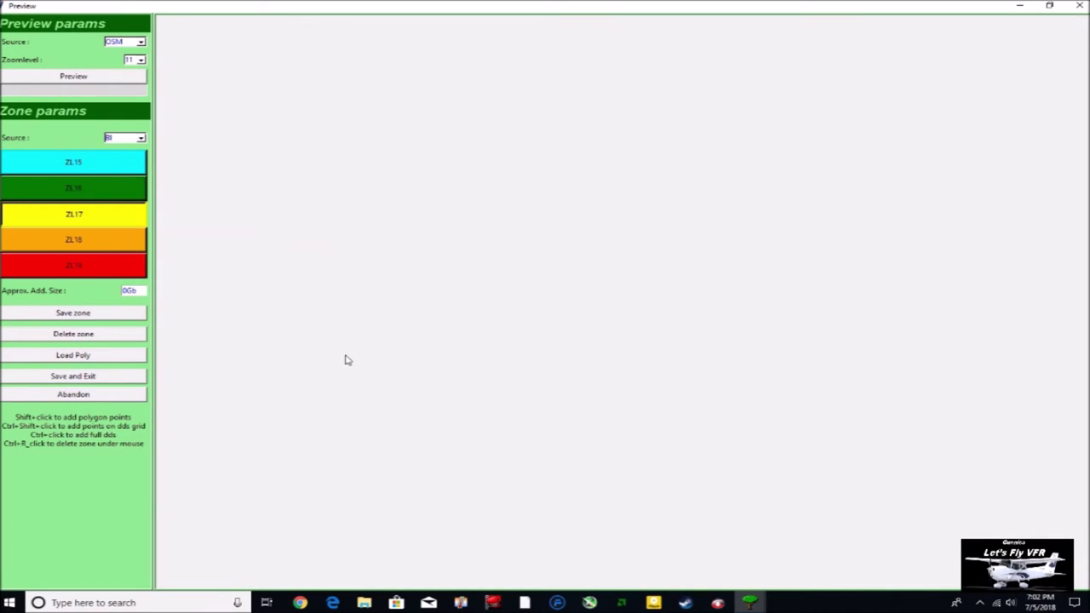
pyautogui.click(84, 79)
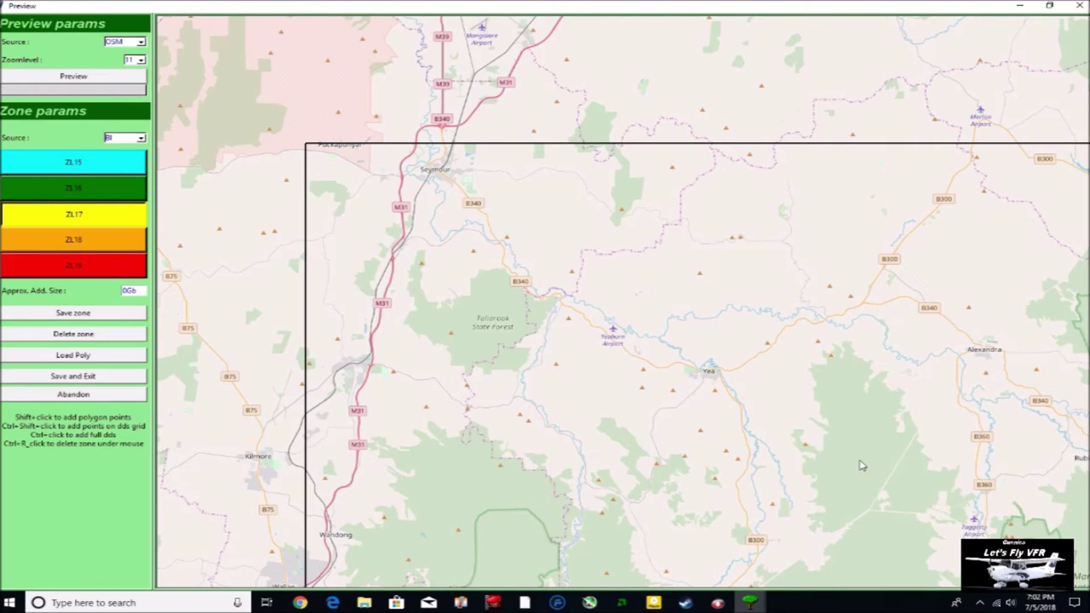
# Pan the preview map until Melbourne and the airport north-west of it are visible.
pyautogui.moveTo(859, 463); pyautogui.dragTo(709, 249)
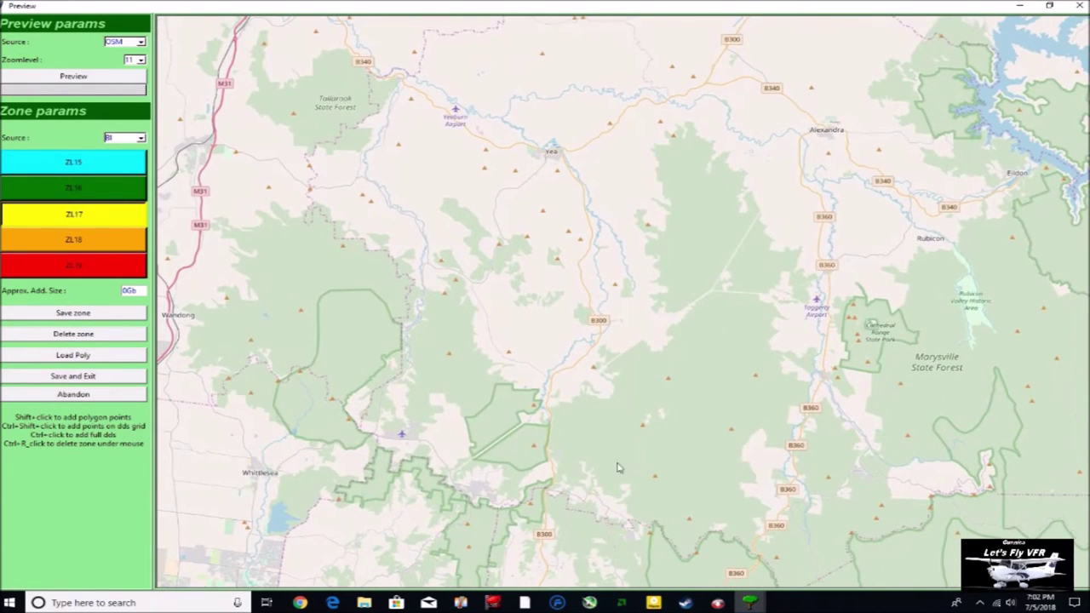
pyautogui.moveTo(589, 528); pyautogui.dragTo(686, 297)
pyautogui.moveTo(304, 548); pyautogui.dragTo(615, 333)
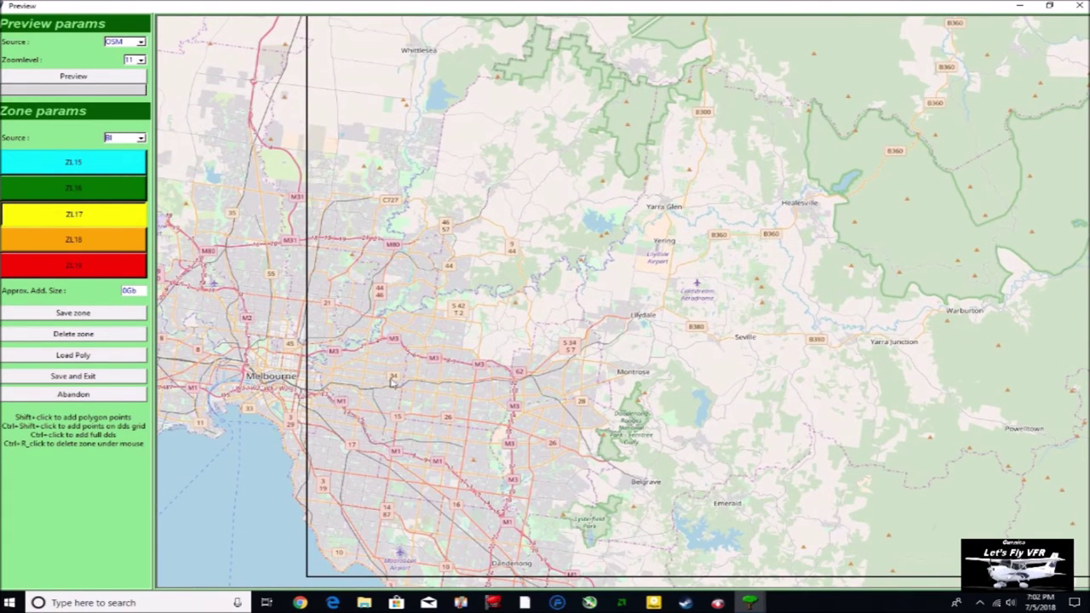
pyautogui.moveTo(314, 397); pyautogui.dragTo(376, 413)
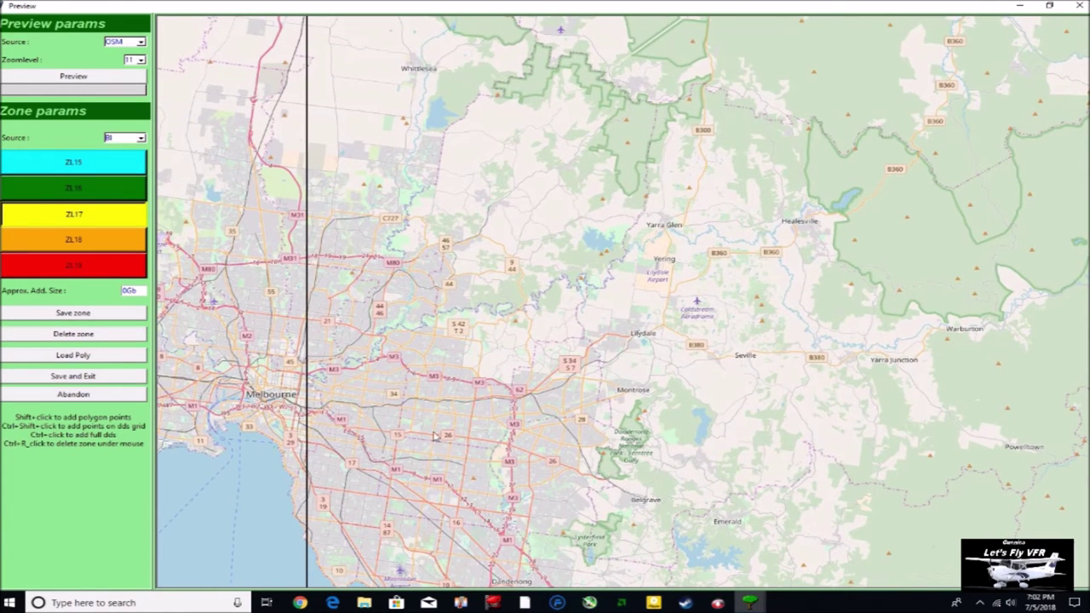
pyautogui.moveTo(423, 383); pyautogui.dragTo(417, 400)
pyautogui.moveTo(417, 294); pyautogui.dragTo(420, 426)
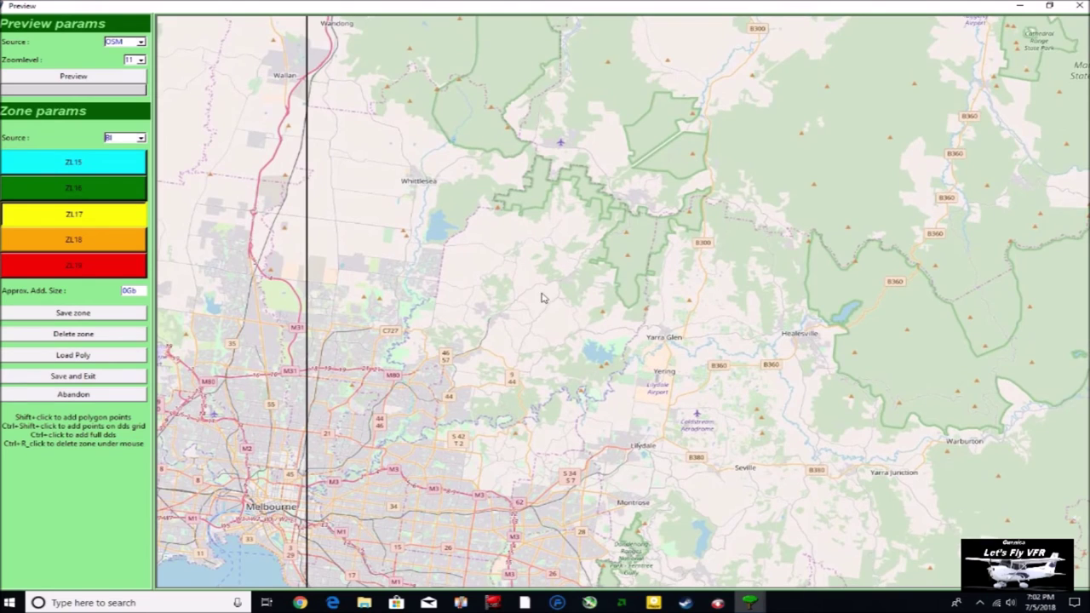
pyautogui.moveTo(545, 298); pyautogui.dragTo(584, 298)
pyautogui.moveTo(593, 486); pyautogui.dragTo(592, 382)
pyautogui.moveTo(397, 534); pyautogui.dragTo(502, 338)
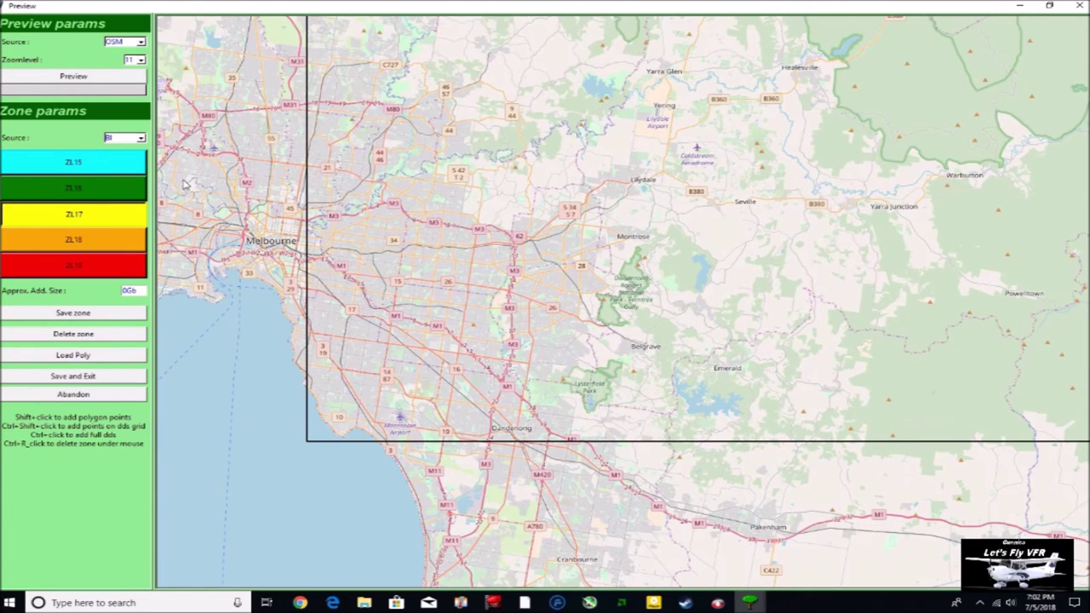
# Outline the airport north-west of Melbourne as a ZL19 zone, save it and exit.
pyautogui.keyDown('shift'); pyautogui.click(265, 108); pyautogui.keyUp('shift')
pyautogui.click(73, 267)
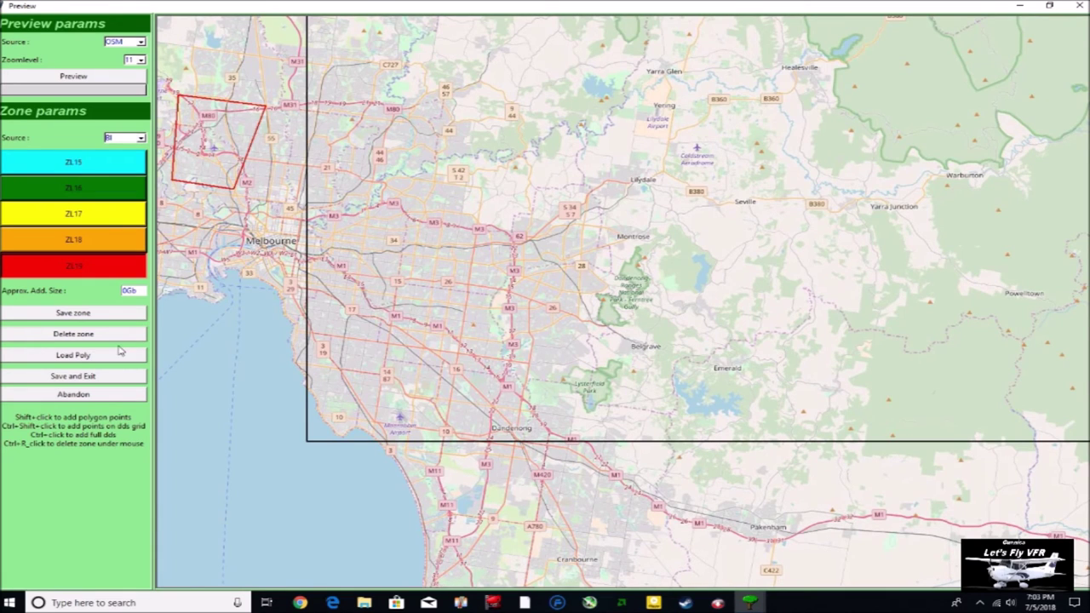
pyautogui.click(81, 320)
pyautogui.click(74, 379)
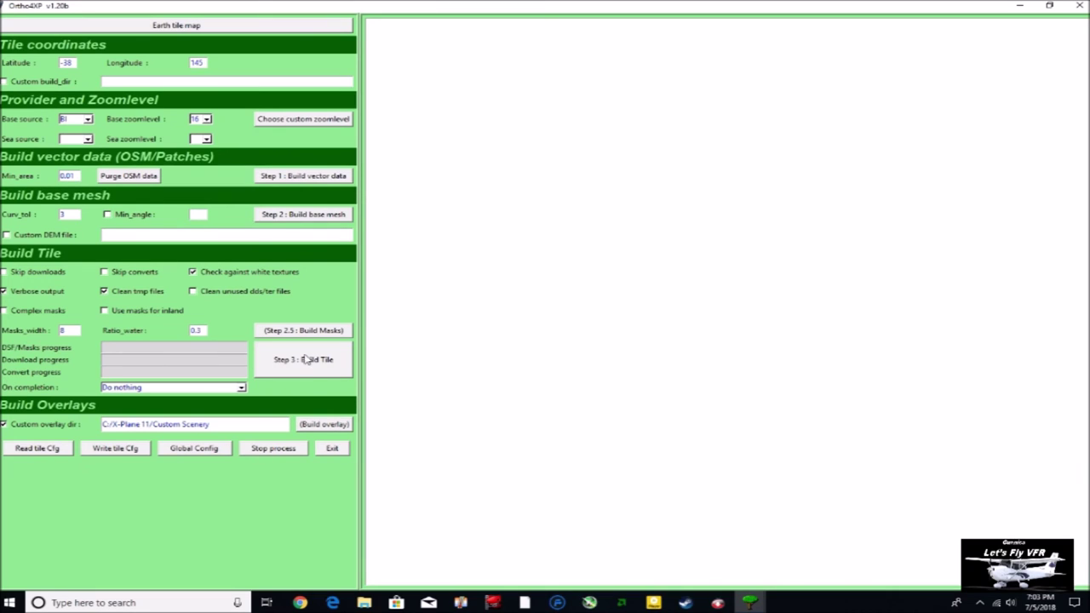
# Launch Batch Build for both queued tiles and return to the main window's build log.
pyautogui.click(309, 361)
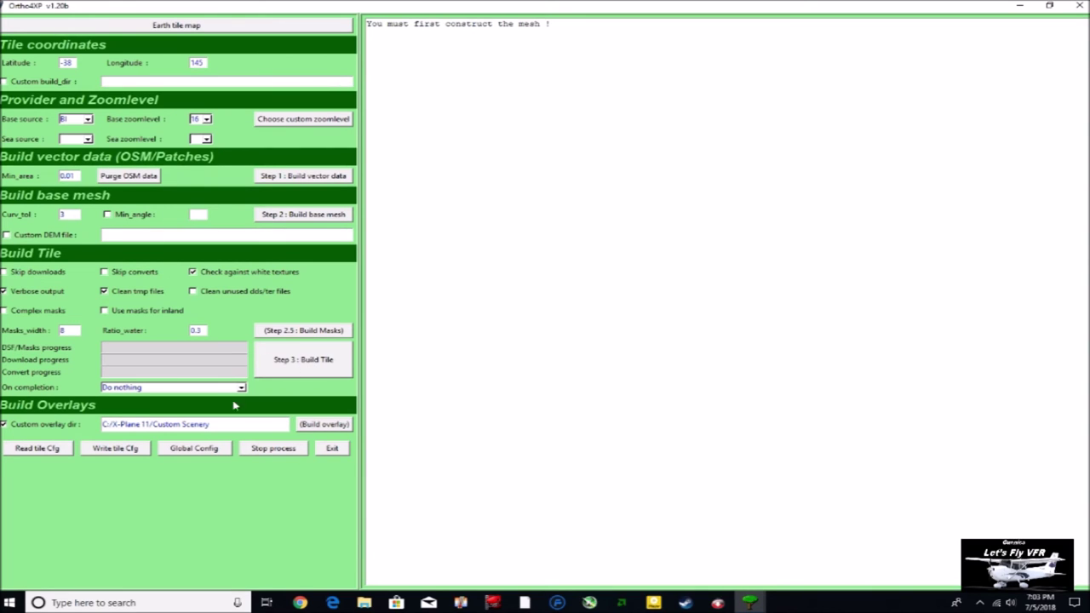
pyautogui.click(751, 603)
pyautogui.click(875, 527)
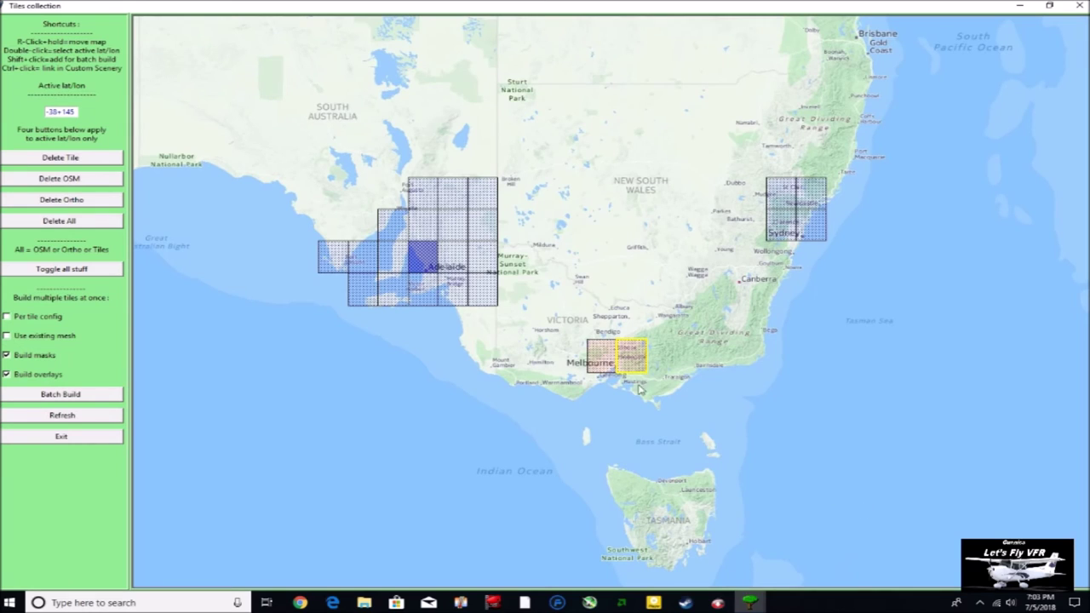
pyautogui.click(53, 397)
pyautogui.click(749, 603)
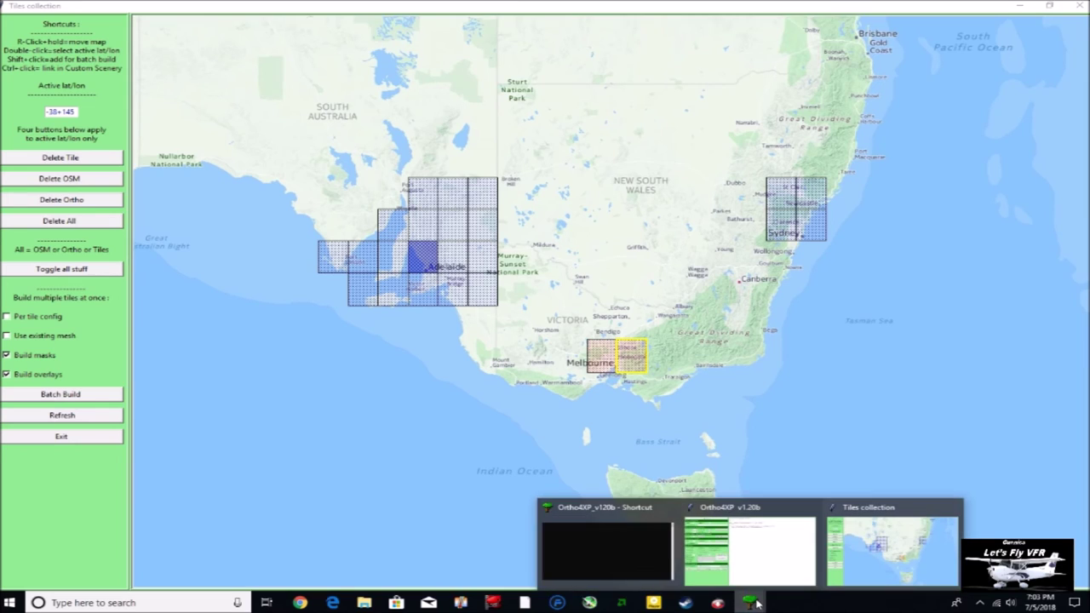
pyautogui.click(758, 555)
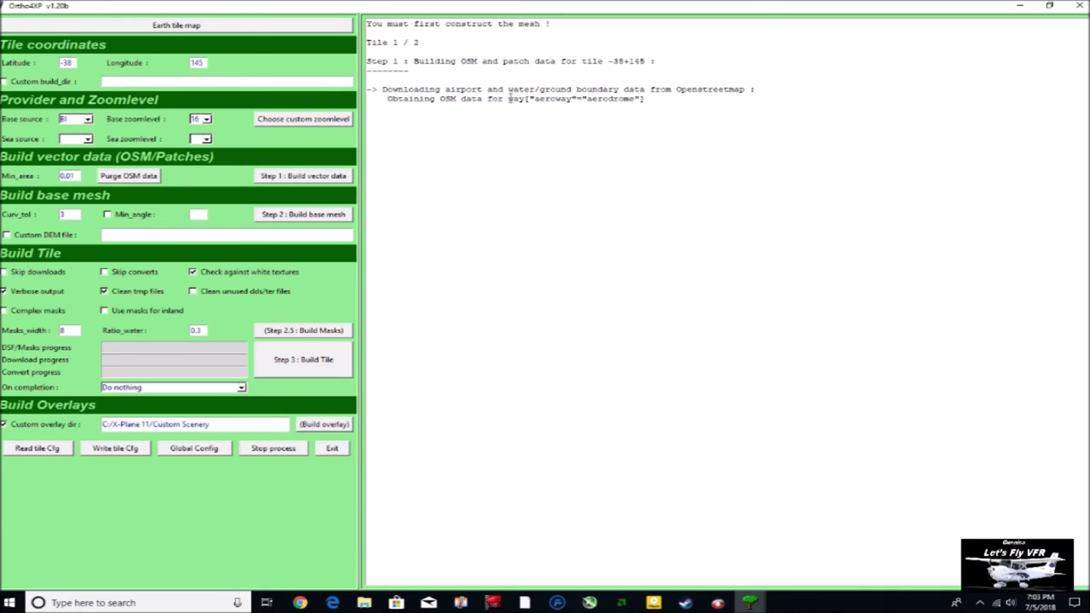